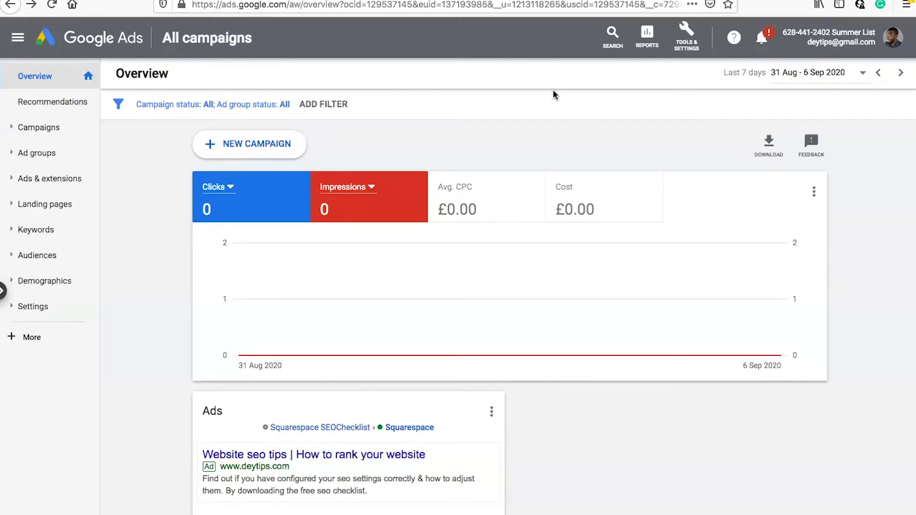
Step: Start a new Website conversion action from Tools & Settings > Measurement > Conversions
click(694, 36)
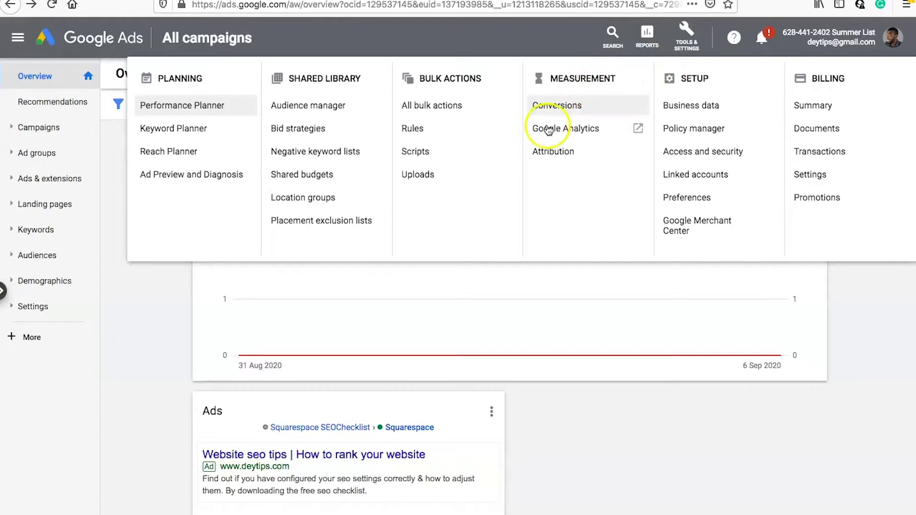
click(591, 109)
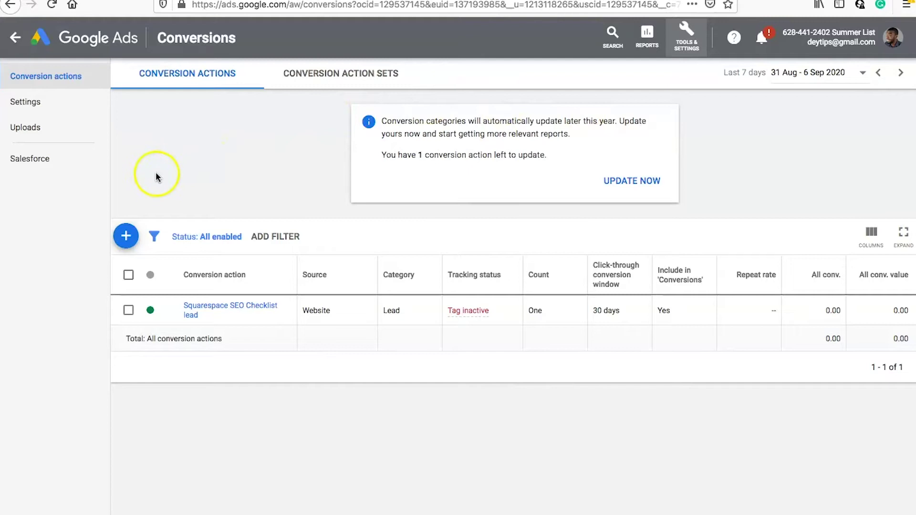
click(127, 236)
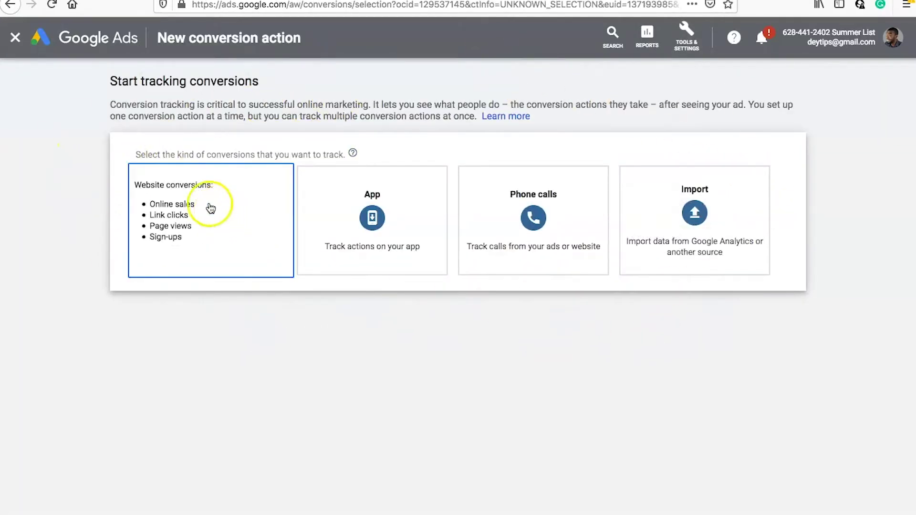
mouse_move(165, 206)
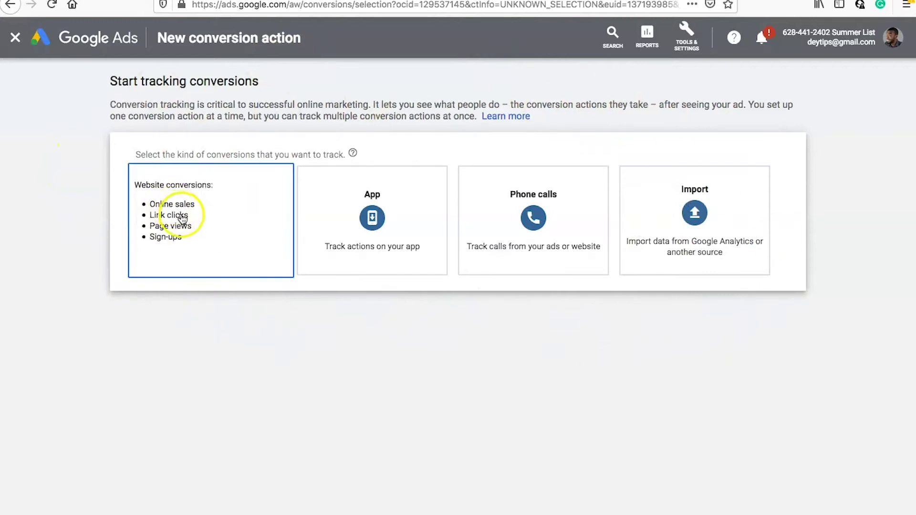
click(210, 228)
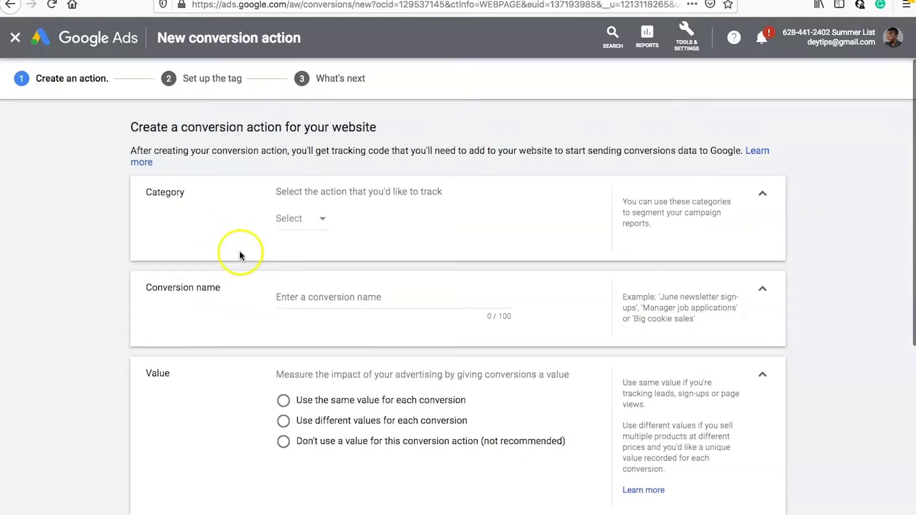
Step: Pick Purchase from the Sales categories so the conversion is auto-named 'Purchase'
scroll(239, 253, down, 1)
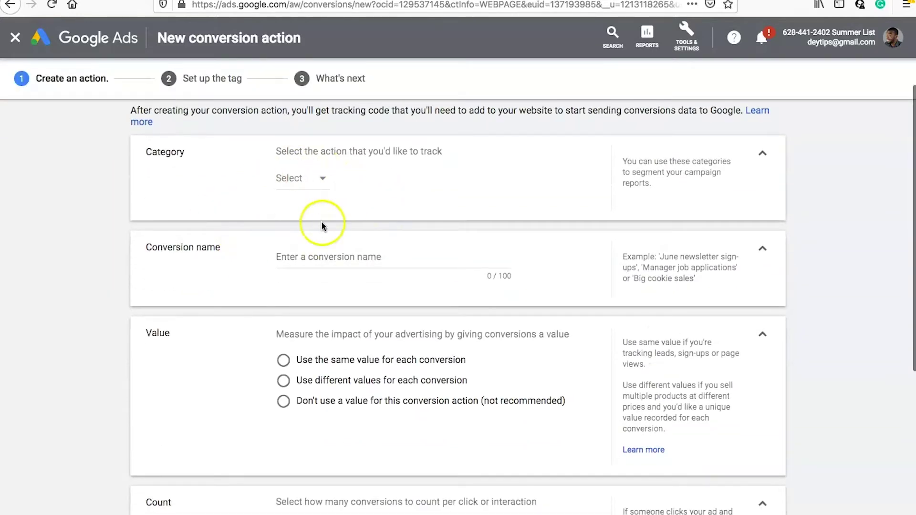
click(329, 181)
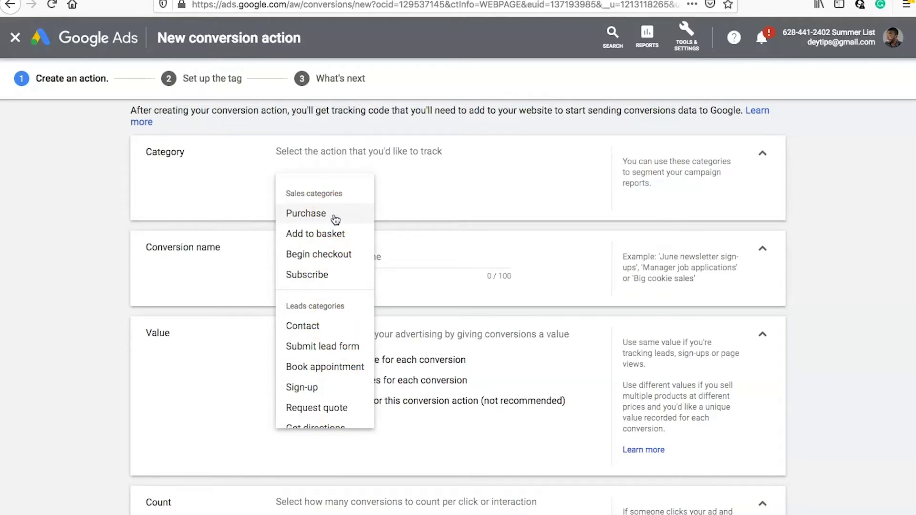
click(345, 235)
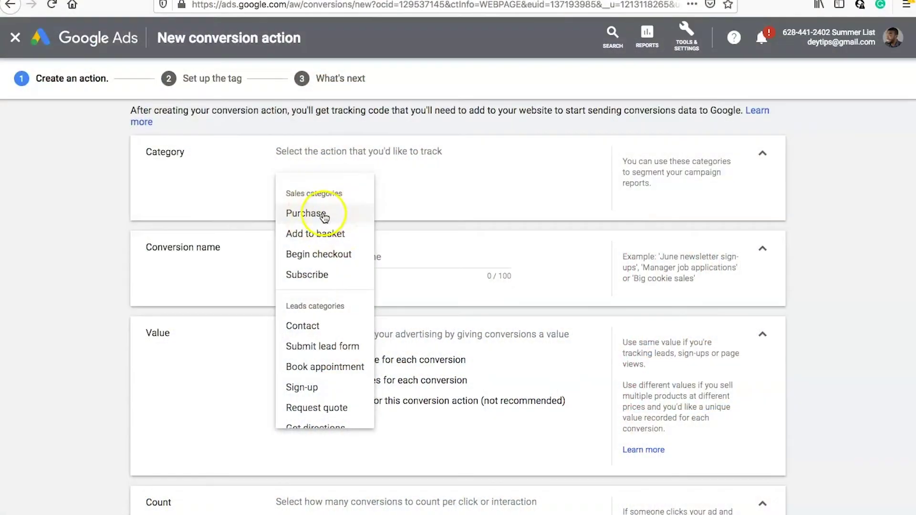
click(324, 216)
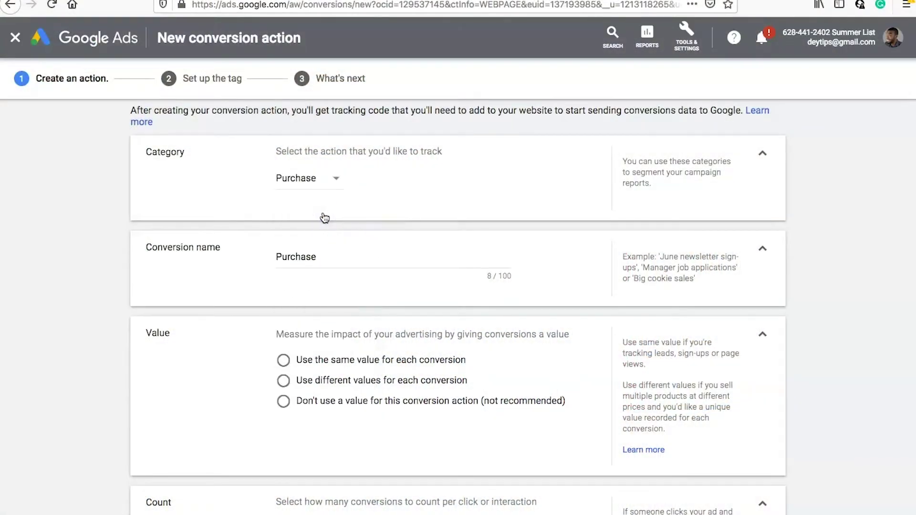
scroll(334, 230, down, 1)
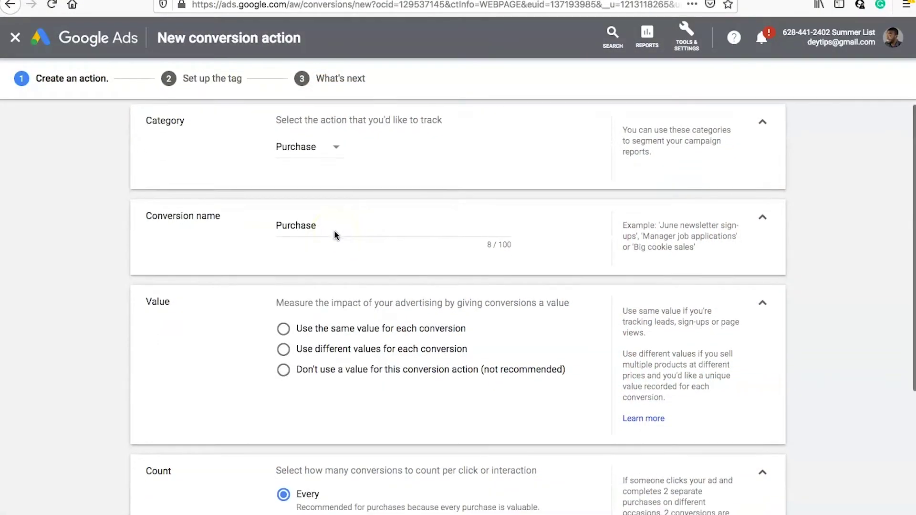
click(327, 226)
drag(328, 226, 255, 229)
click(333, 223)
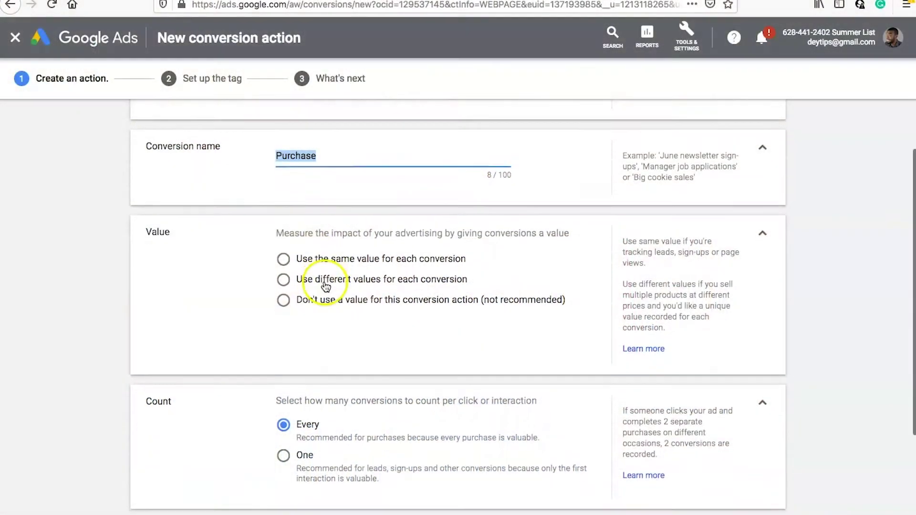
scroll(323, 248, down, 1)
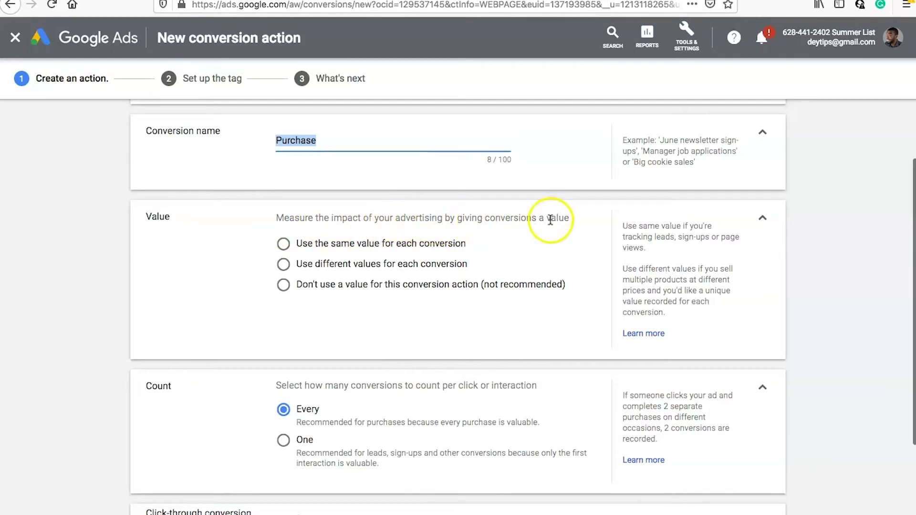
scroll(528, 218, down, 1)
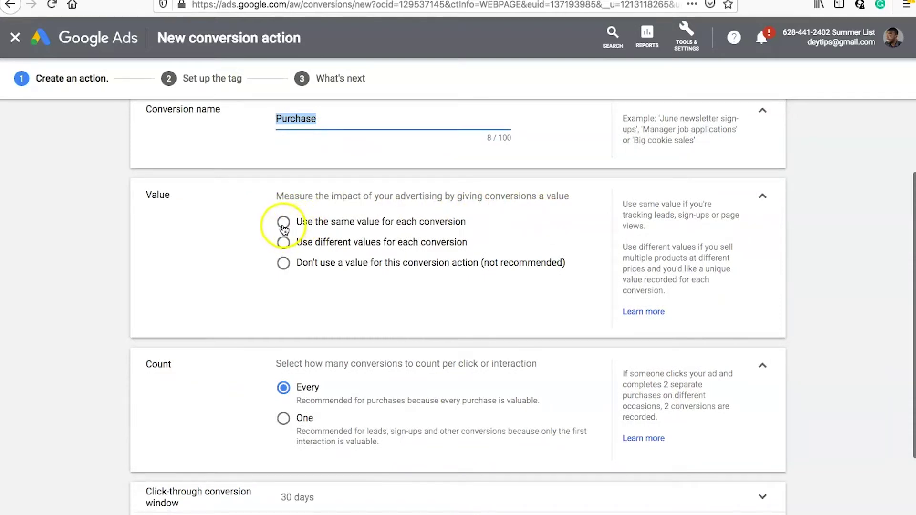
Step: Select 'Use different values for each conversion', keeping the default value of 1 GBP (£)
click(283, 222)
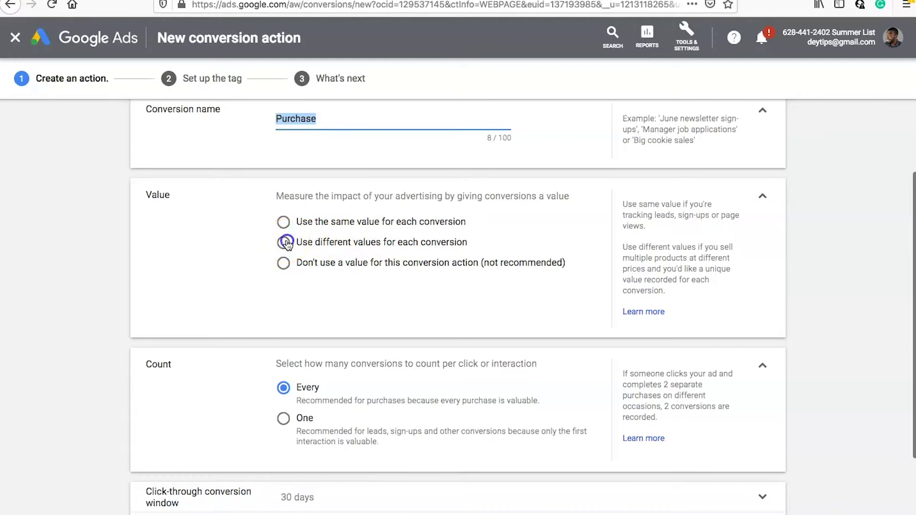
click(286, 243)
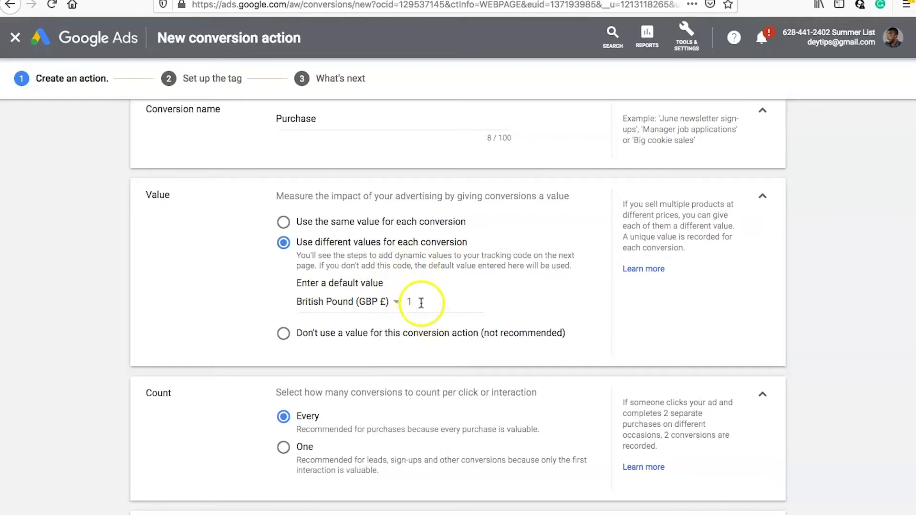
scroll(465, 345, down, 2)
scroll(466, 345, down, 3)
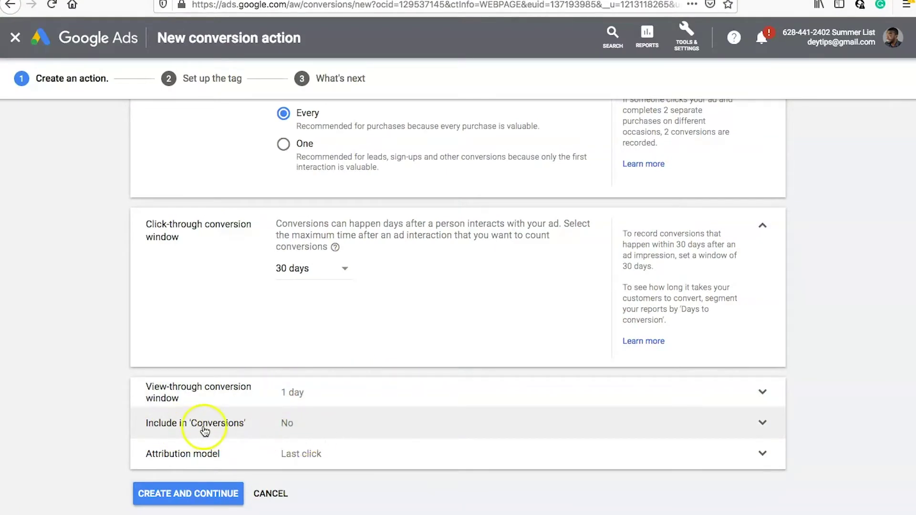
Step: Tick Include in 'Conversions' so Purchase conversions count in the Conversions column
click(477, 428)
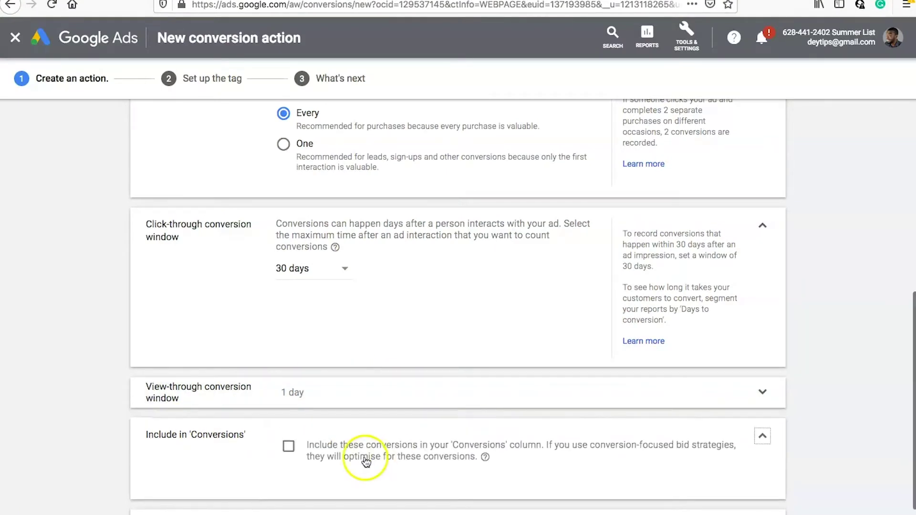
scroll(367, 455, down, 1)
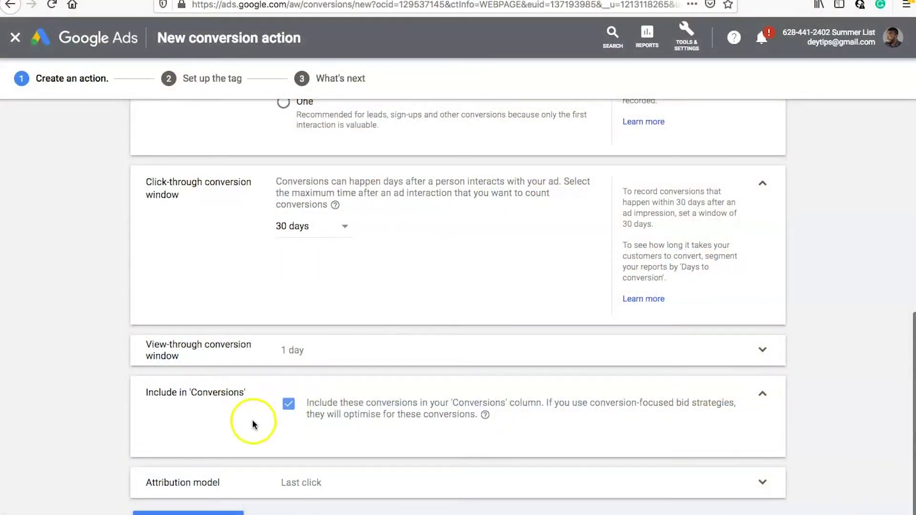
scroll(253, 423, down, 1)
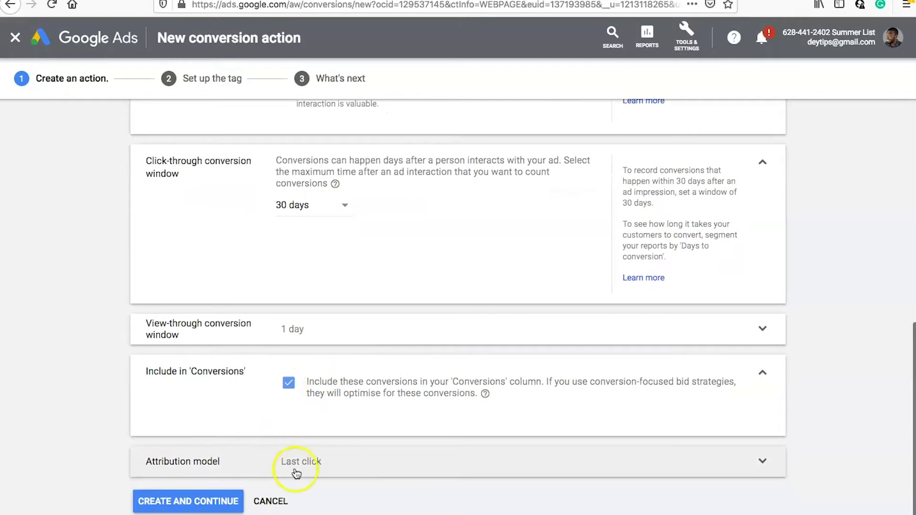
scroll(296, 473, down, 1)
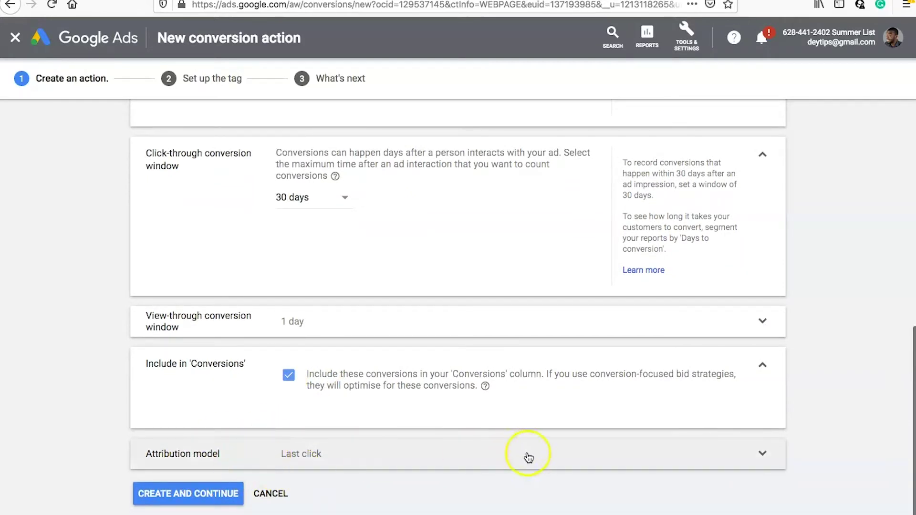
click(762, 454)
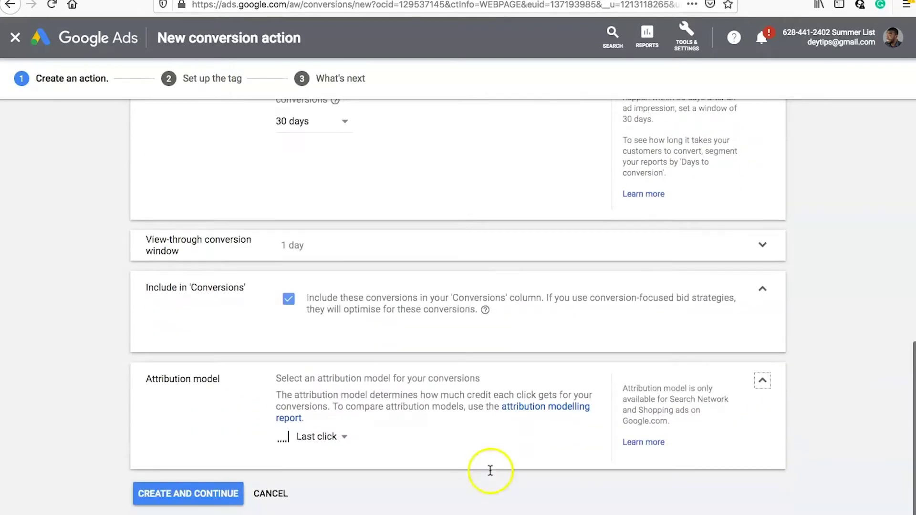
Step: Choose Last click in the Attribution model dropdown
click(332, 440)
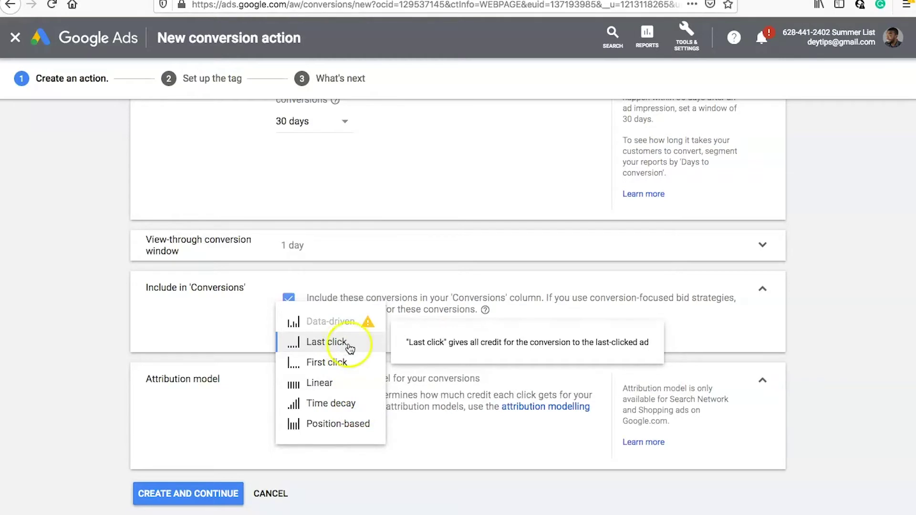
click(325, 455)
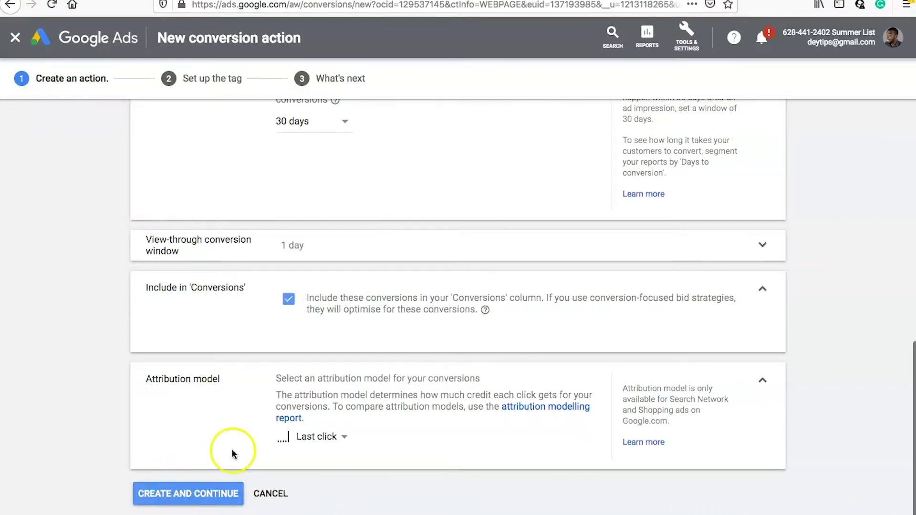
Step: Create the conversion, choose to install the tag yourself, and select the full global site tag code
click(191, 495)
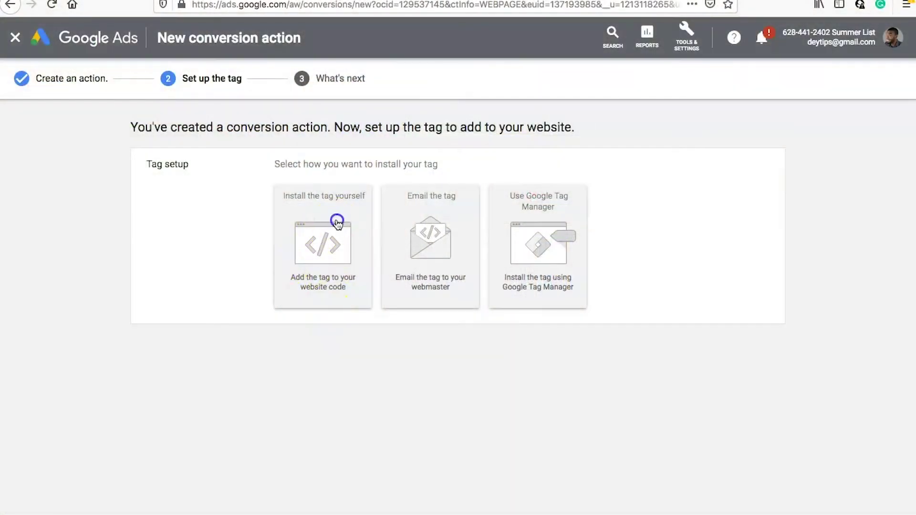
click(336, 221)
scroll(336, 374, down, 12)
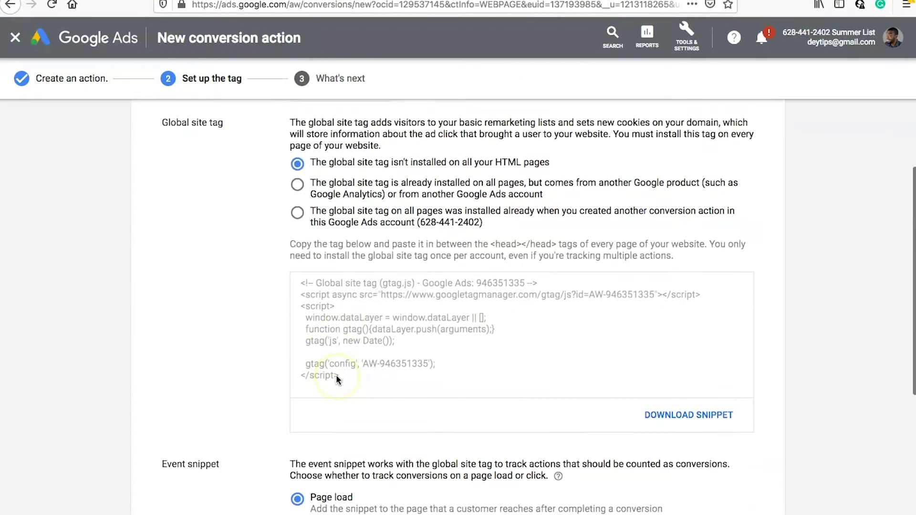
scroll(336, 374, up, 7)
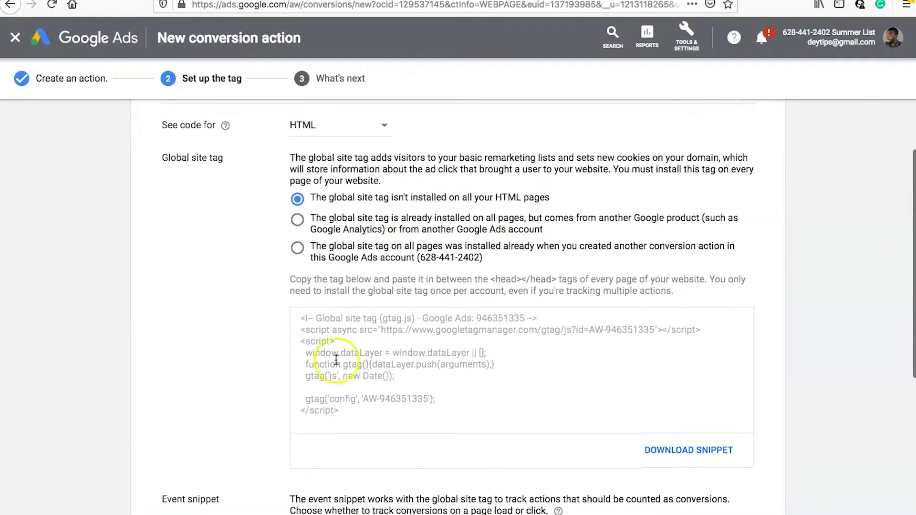
drag(354, 411, 287, 313)
key(ctrl+c)
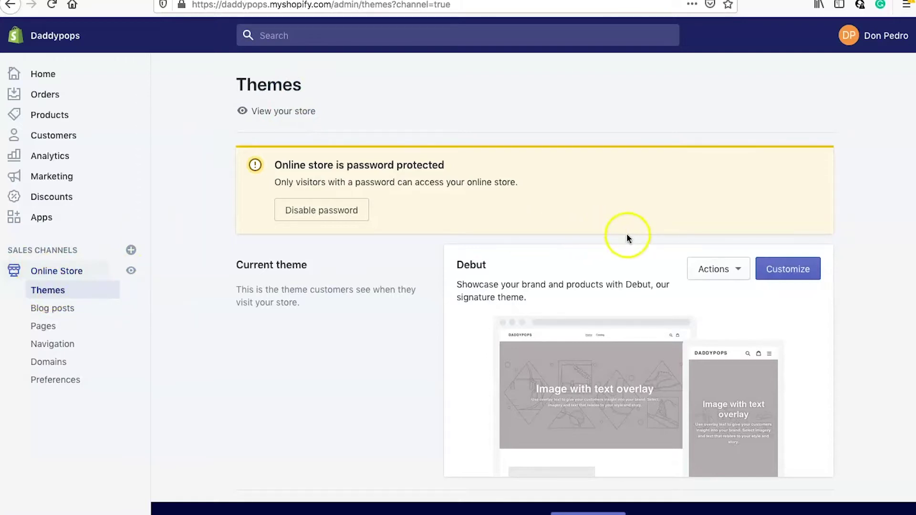
Step: Paste the global site tag on a new line after <head> in the Debut theme's theme.liquid
click(728, 269)
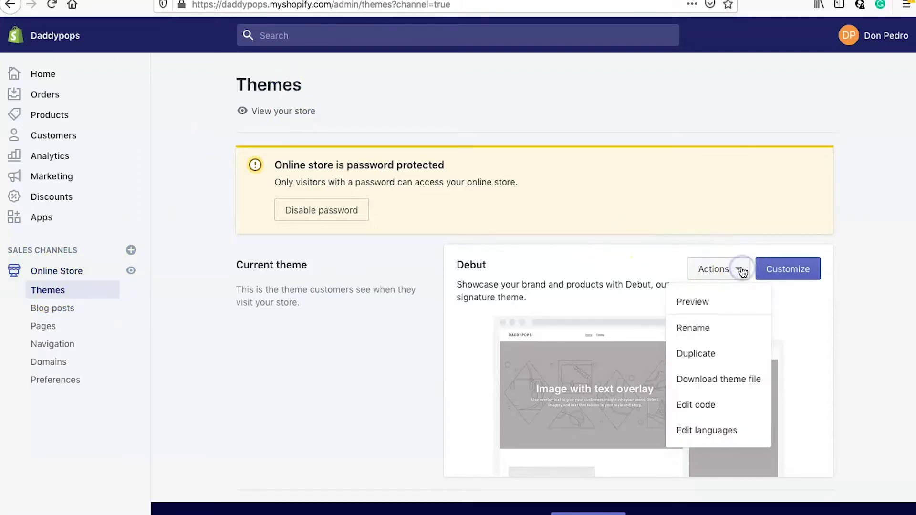
click(704, 406)
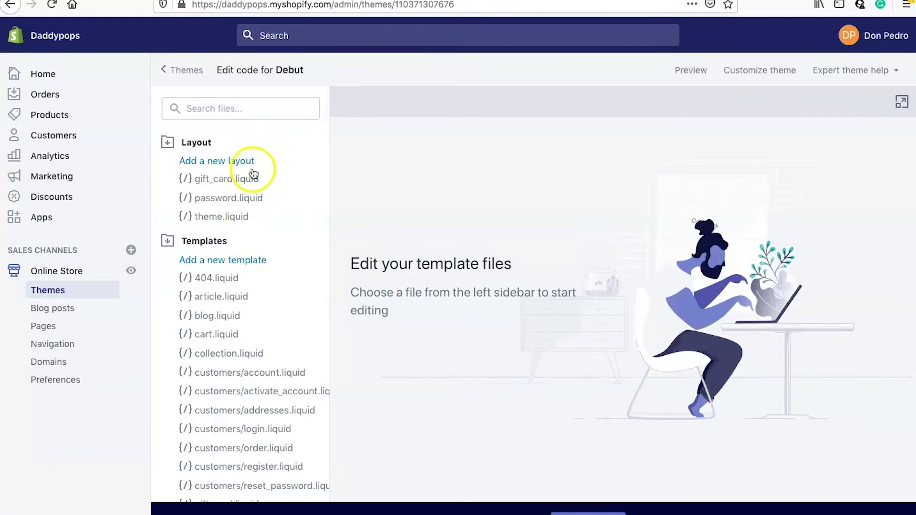
click(226, 218)
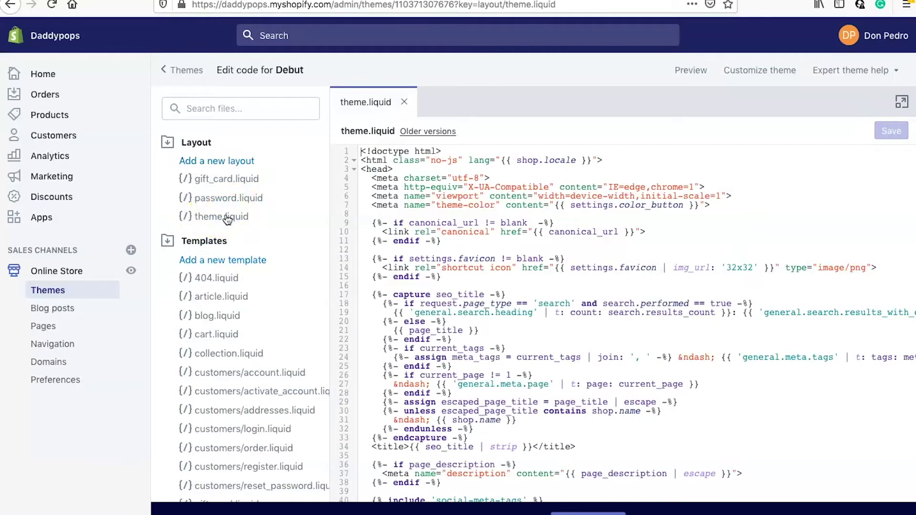
click(398, 171)
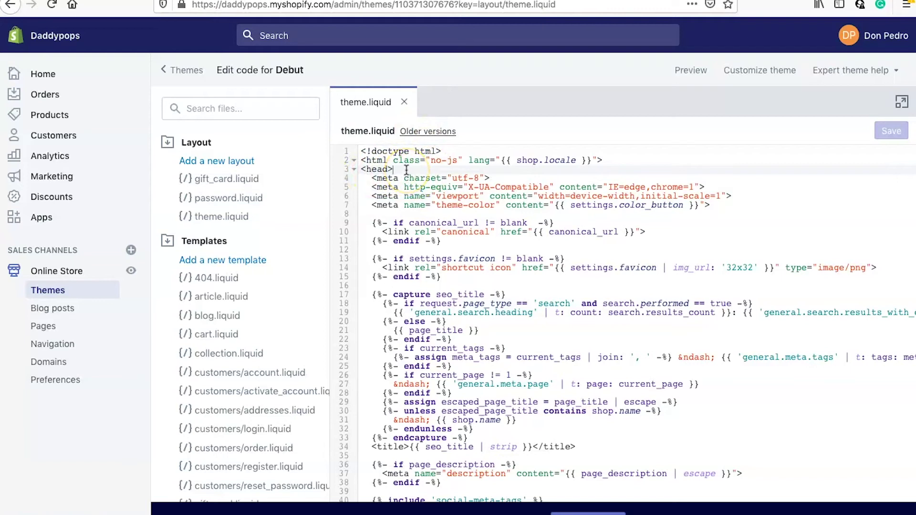
key(Return)
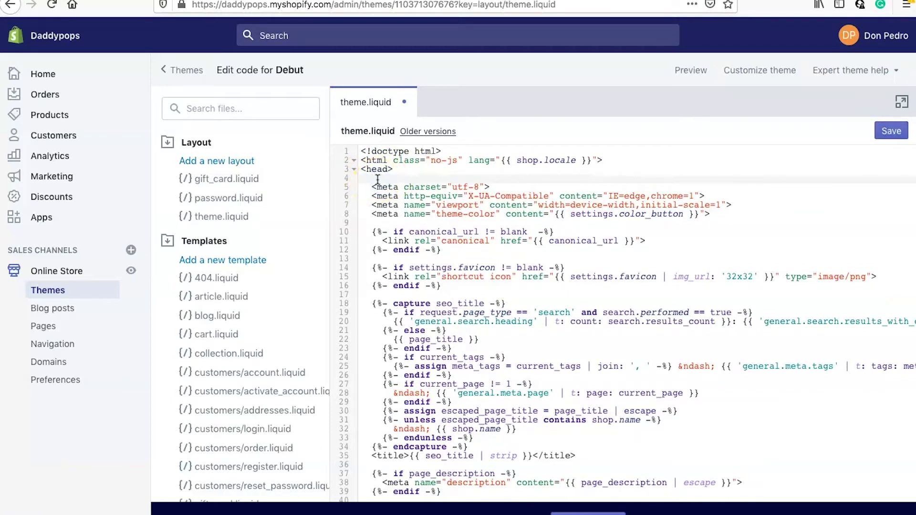
key(ctrl+v)
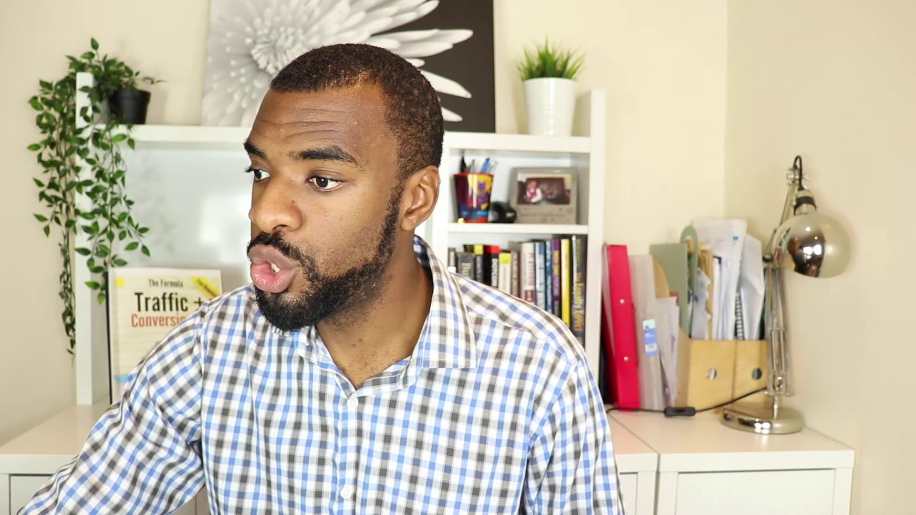
Step: Select the complete Purchase event snippet code in the Event snippet section
scroll(503, 372, down, 7)
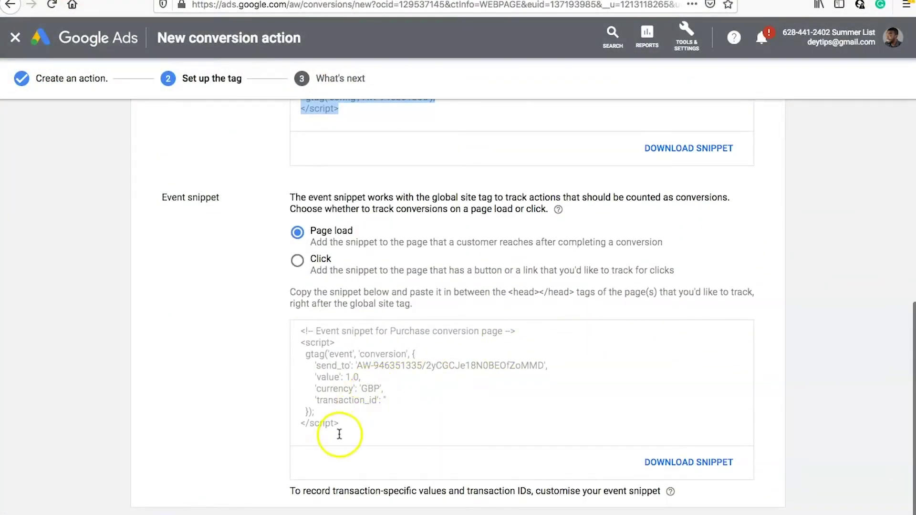
drag(339, 432, 298, 323)
key(ctrl+c)
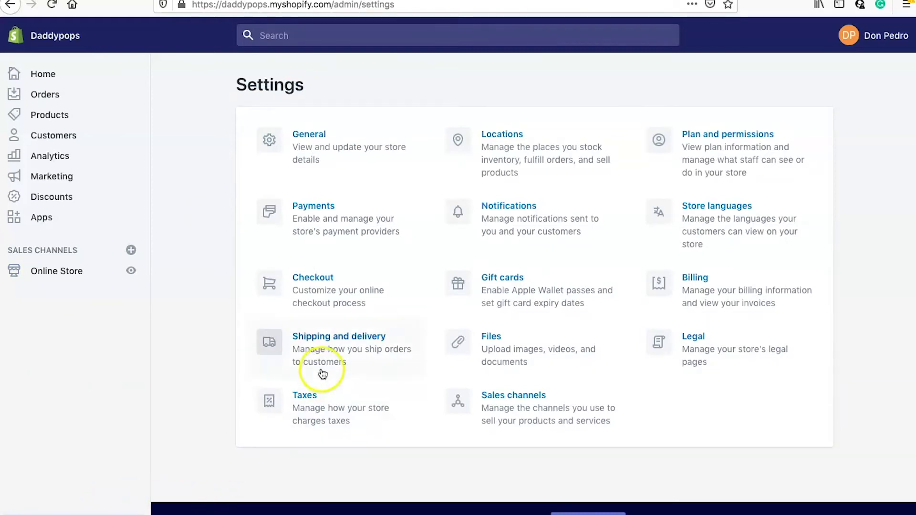
Step: Paste the Purchase event snippet into the Additional scripts box in Shopify's Checkout settings
click(305, 278)
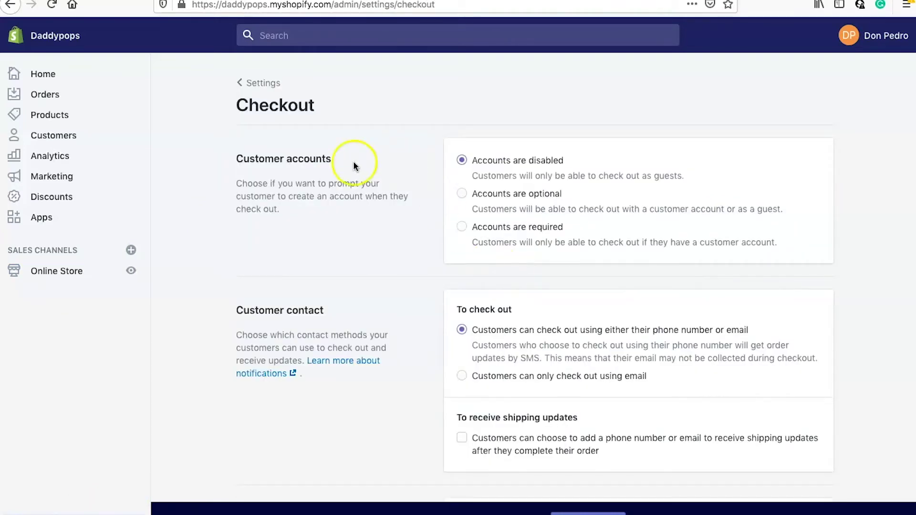
scroll(740, 290, down, 15)
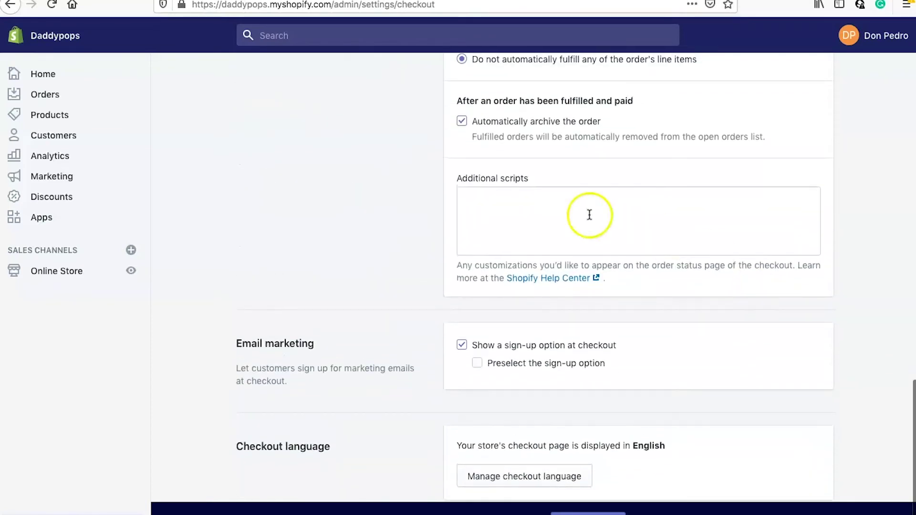
click(502, 206)
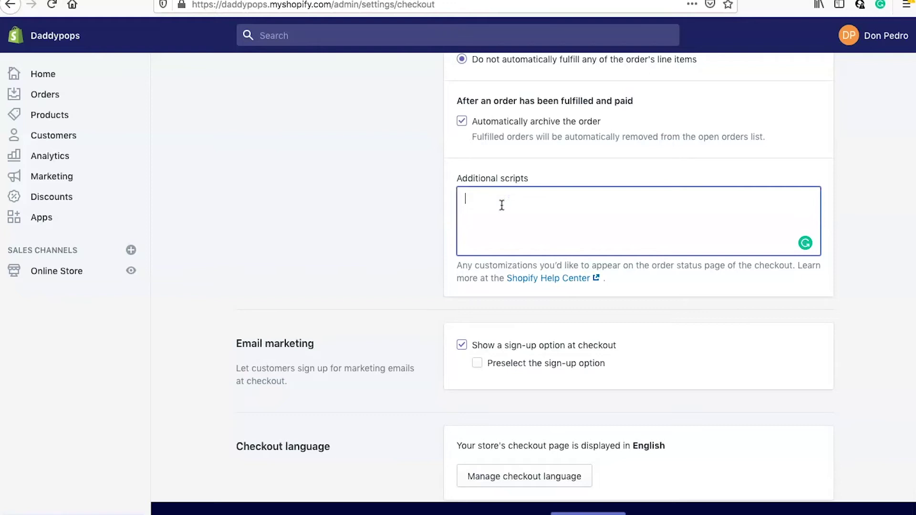
key(ctrl+v)
click(813, 36)
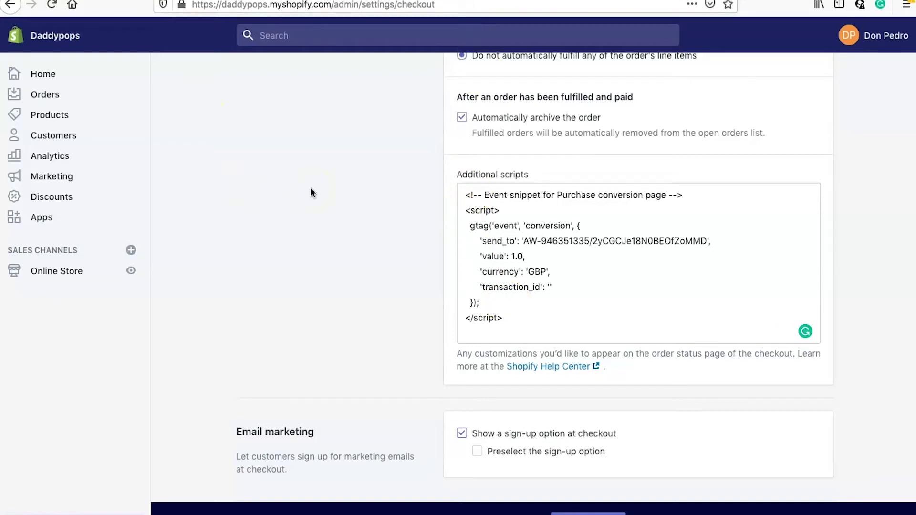
click(348, 1)
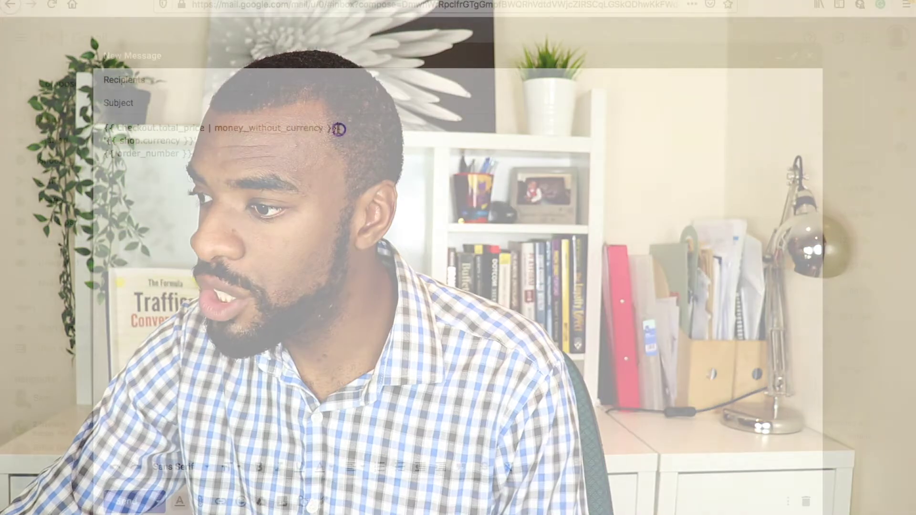
Step: Select the {{ checkout.total_price | money_without_currency }} line in the Gmail draft
drag(338, 126, 131, 118)
key(super+c)
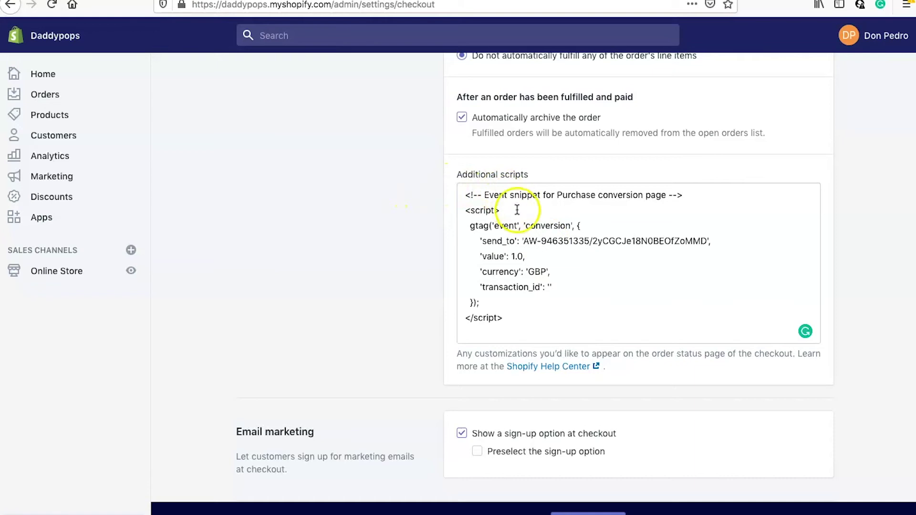
Step: Replace the fixed 1.0 value with the checkout.total_price variable
click(523, 258)
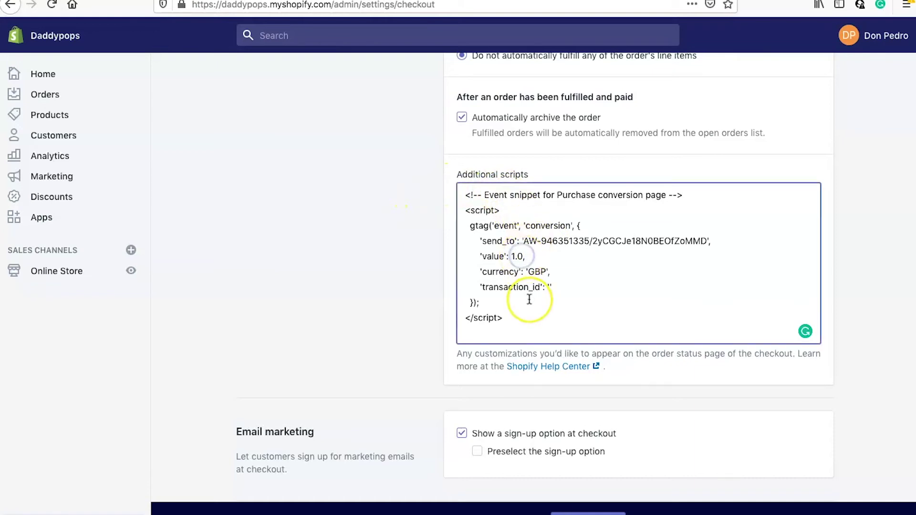
key(BackSpace)
key(BackSpace)
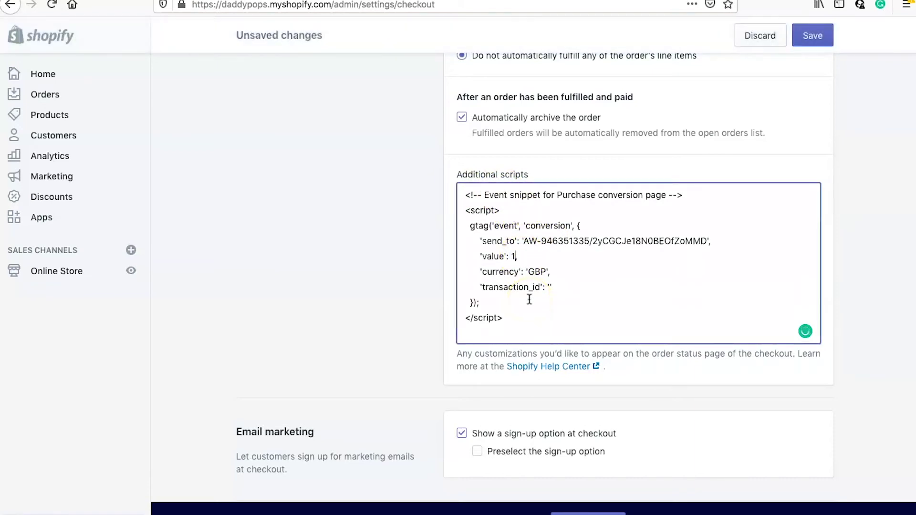
key(super+v)
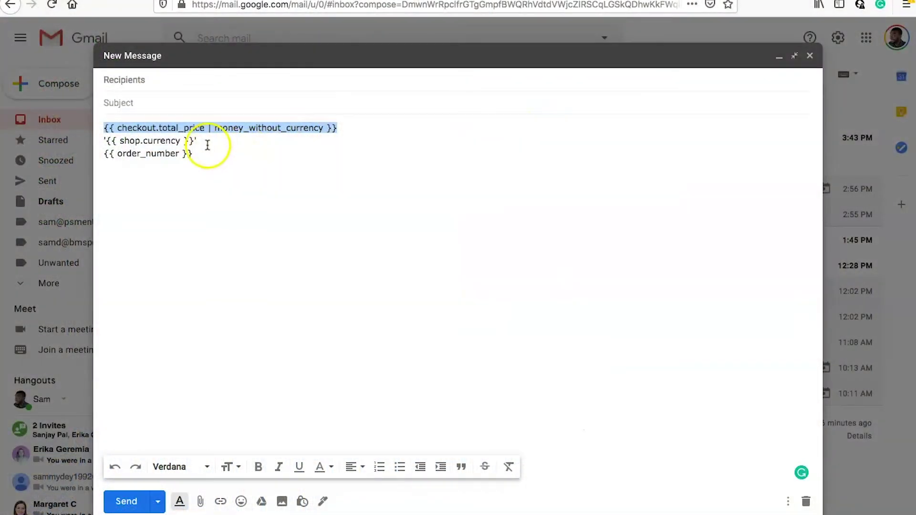
Step: Swap 'GBP' for shop.currency and copy the order_number variable from the Gmail draft
drag(197, 140, 105, 140)
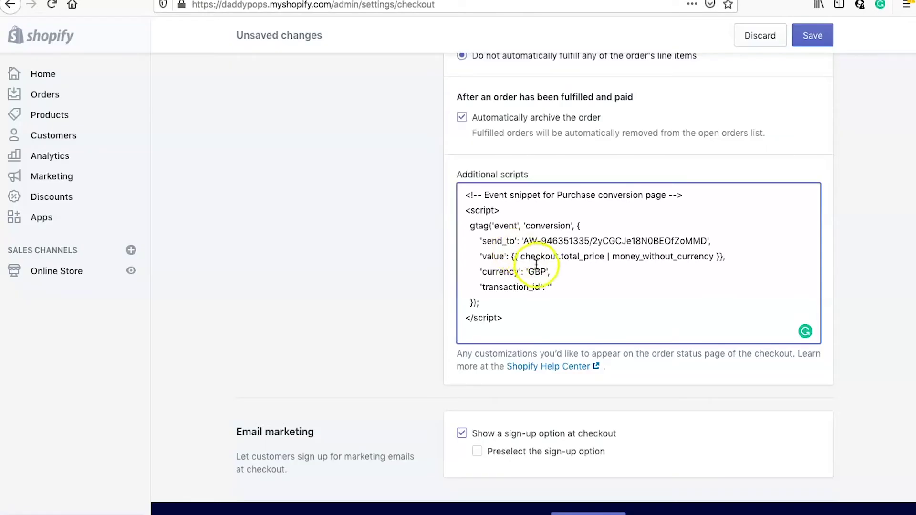
click(544, 272)
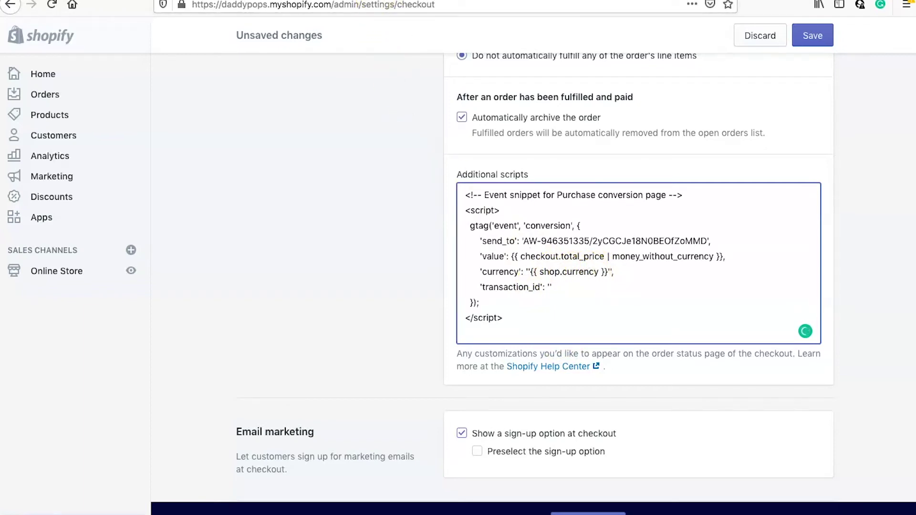
key(ctrl+Tab)
click(196, 155)
drag(197, 156, 110, 153)
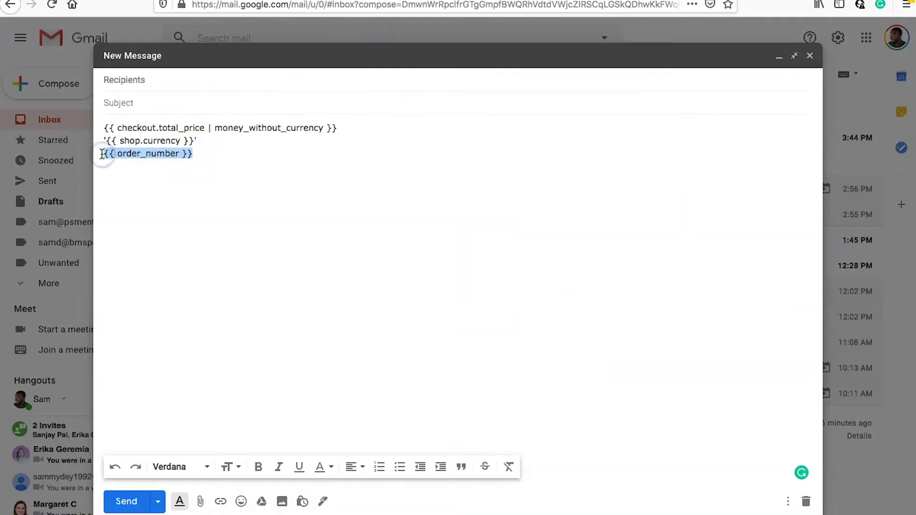
key(ctrl+Tab)
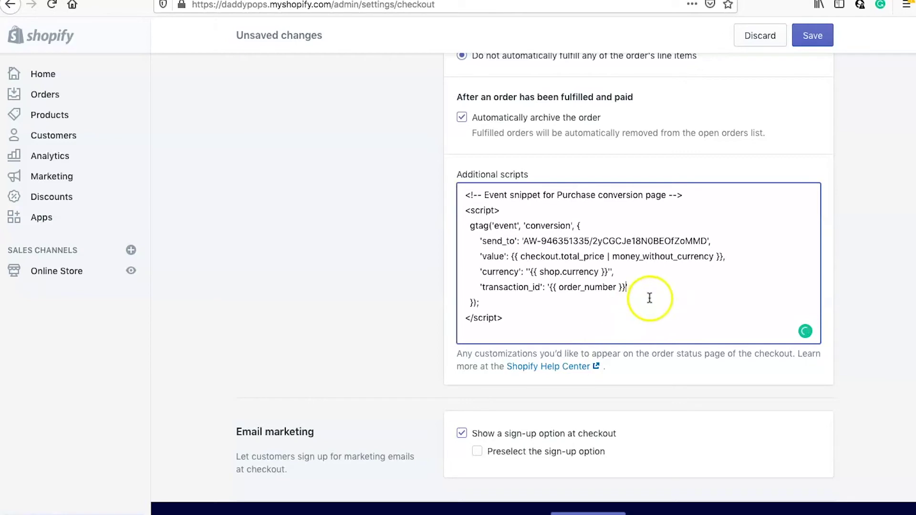
Step: Remove the doubled quote before the currency variable and save the checkout settings
scroll(648, 299, down, 1)
click(607, 247)
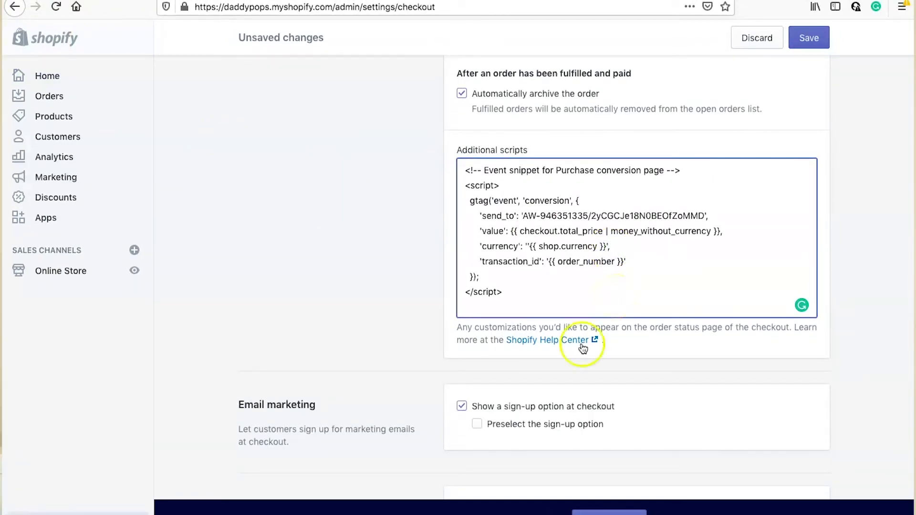
click(529, 245)
key(BackSpace)
click(719, 347)
click(814, 40)
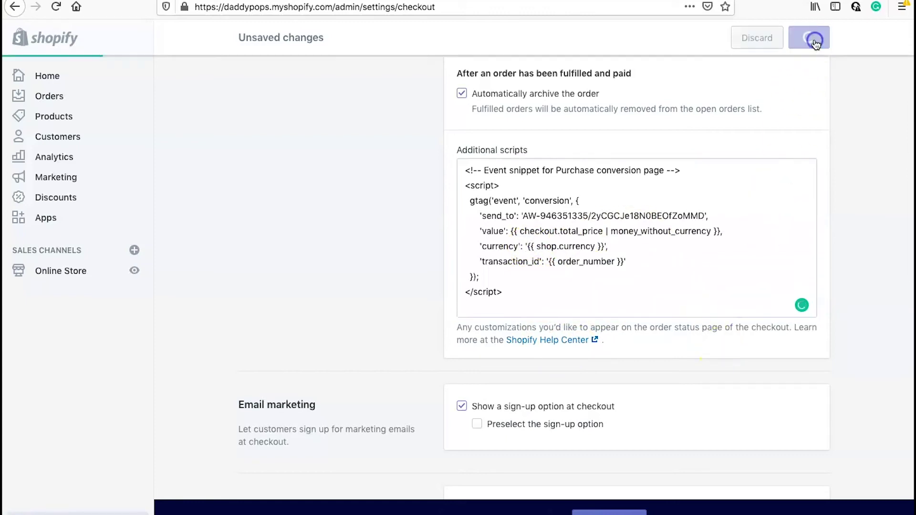